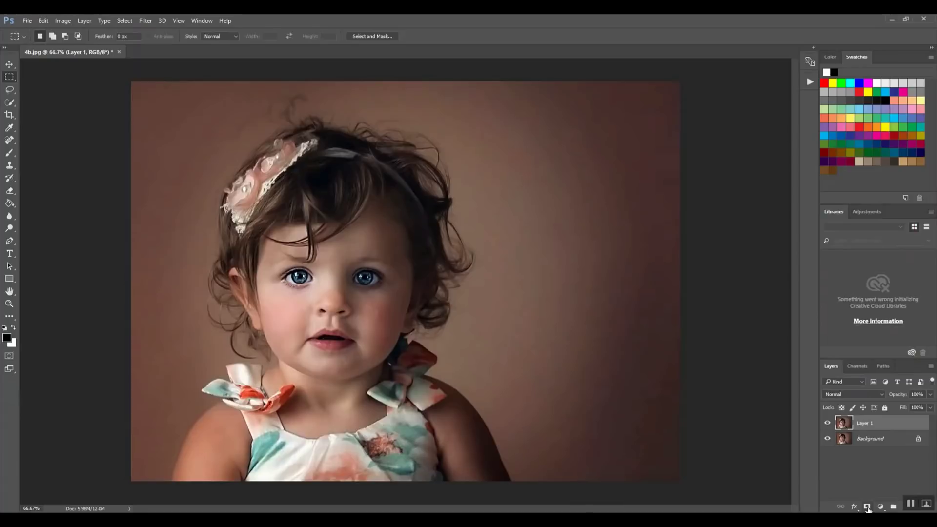
Step: Add a white layer mask to Layer 1 in the Layers panel
click(867, 507)
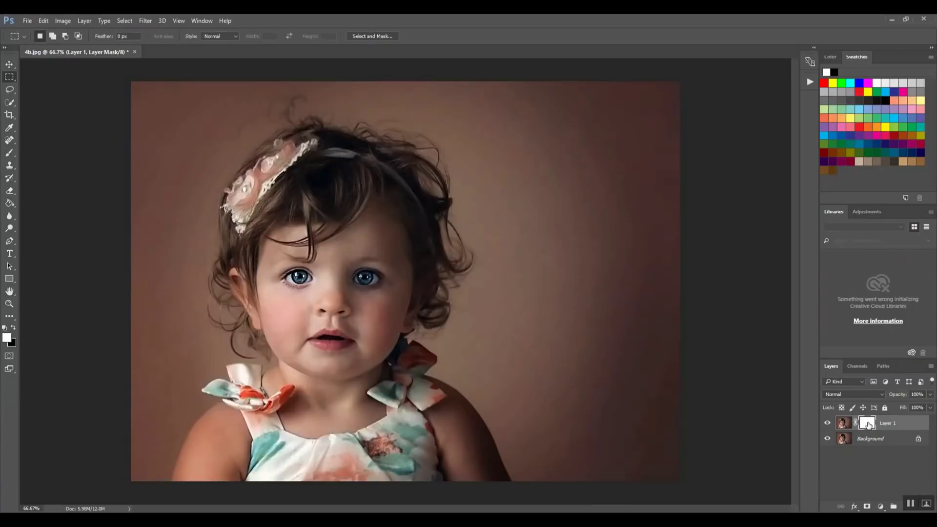
click(843, 425)
click(868, 424)
Step: Browse the Image menu's adjustment commands and target Layer 1's image thumbnail
click(62, 21)
mouse_move(95, 47)
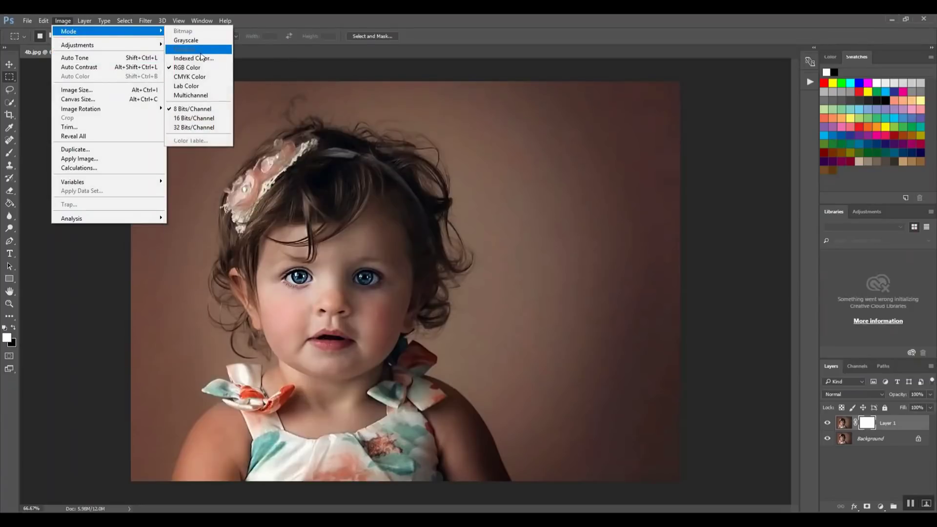
mouse_move(137, 44)
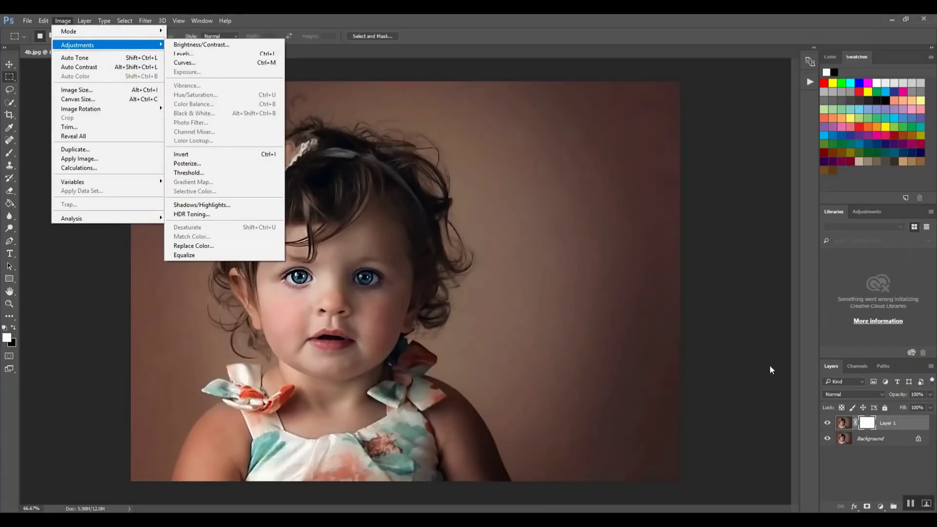
click(840, 423)
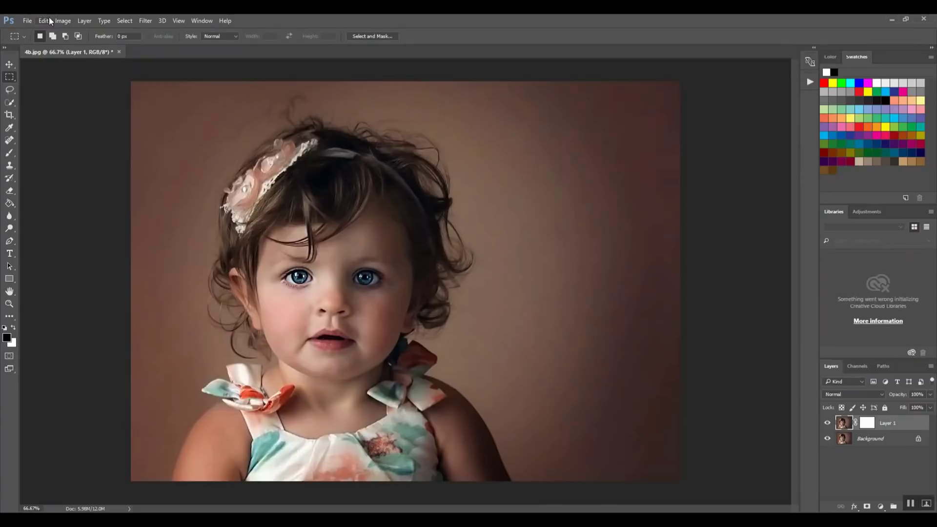
Step: Apply Hue/Saturation to Layer 1 with Saturation at -100
click(61, 21)
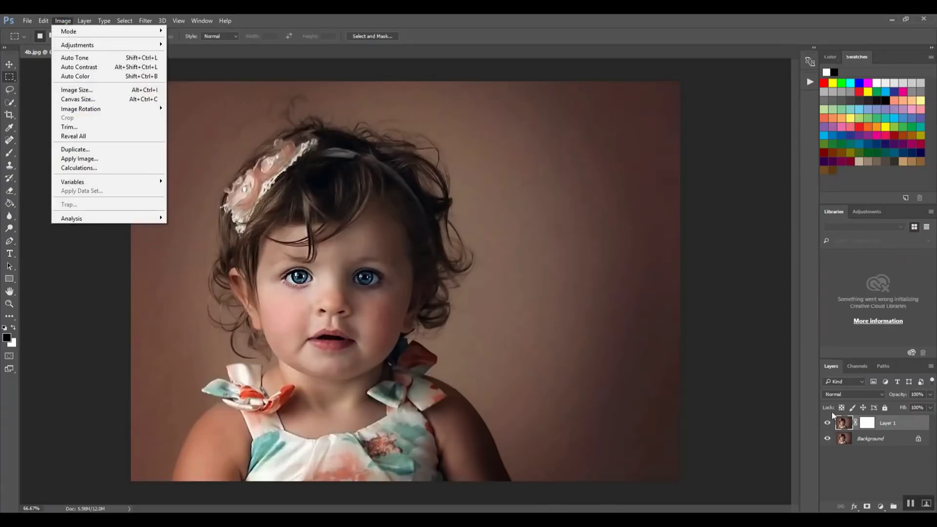
click(850, 428)
click(63, 21)
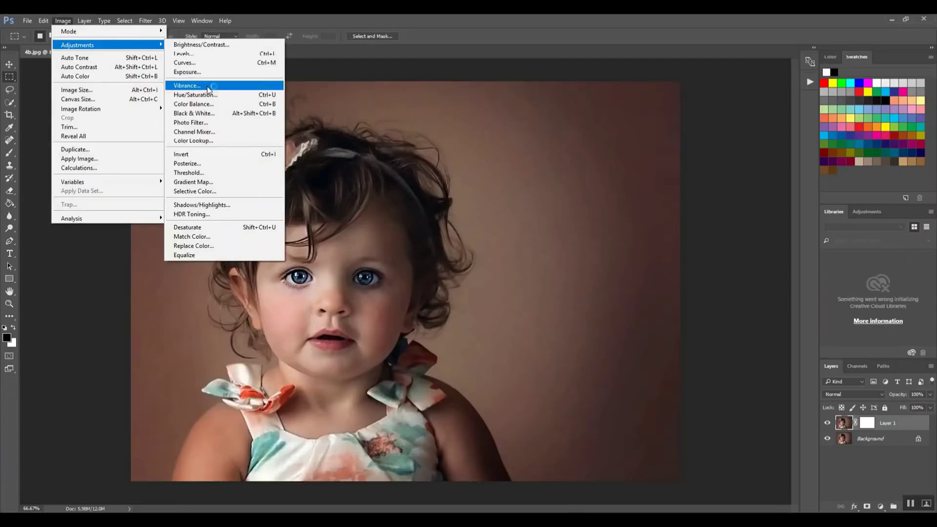
click(205, 95)
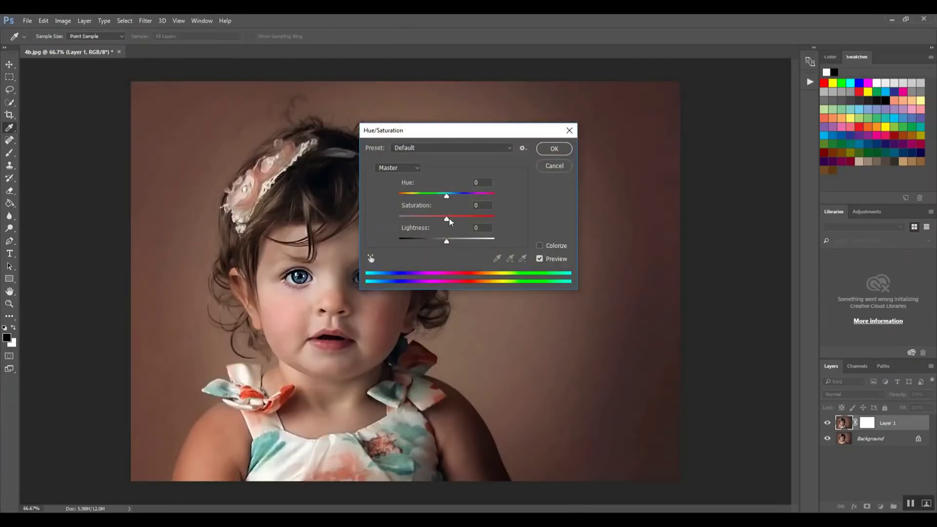
drag(447, 218, 399, 218)
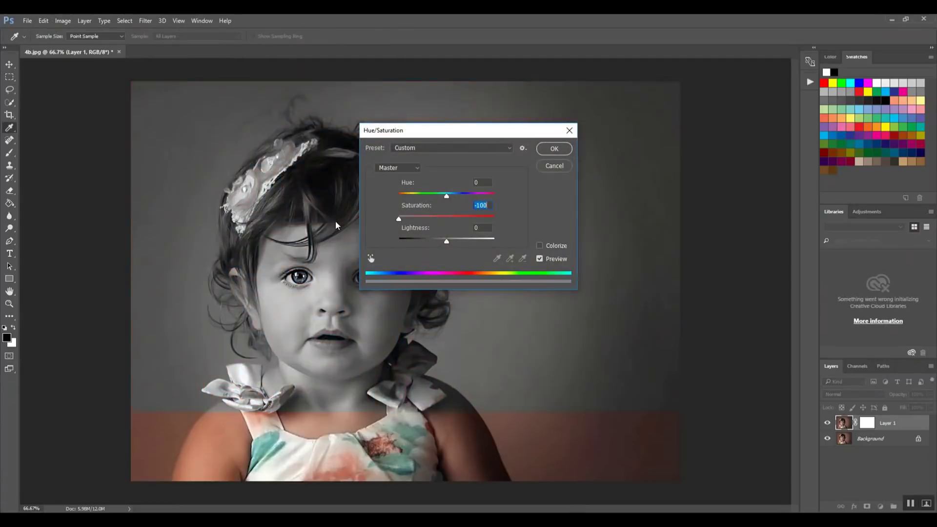
click(554, 149)
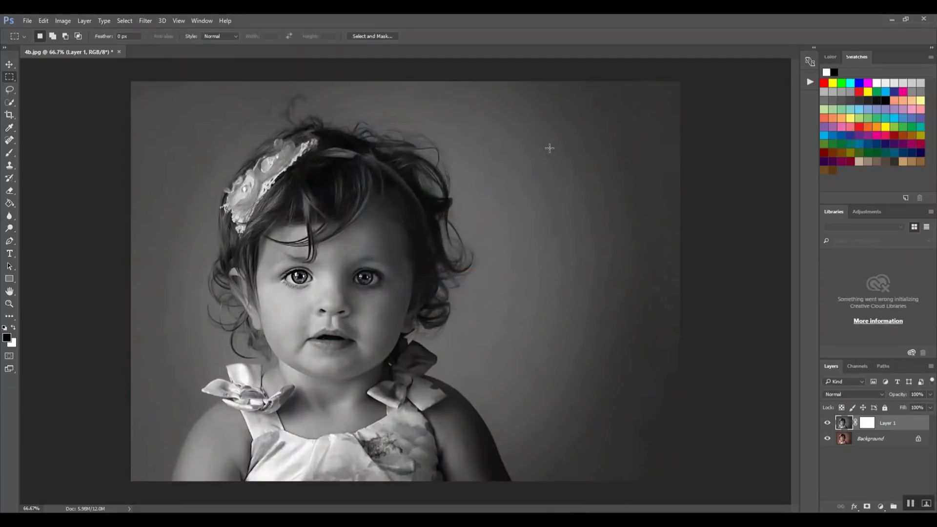
Step: Target Layer 1's mask with the Brush tool, black colour and size 30
click(867, 424)
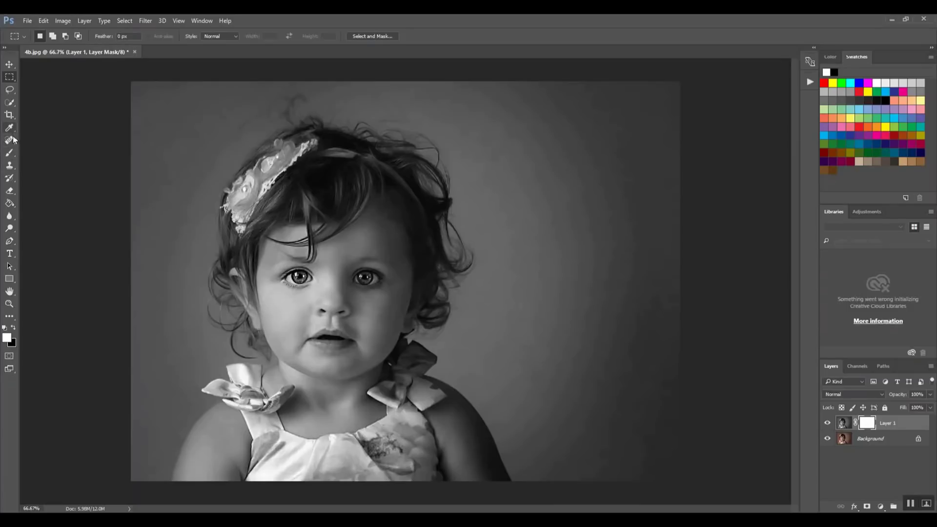
click(10, 153)
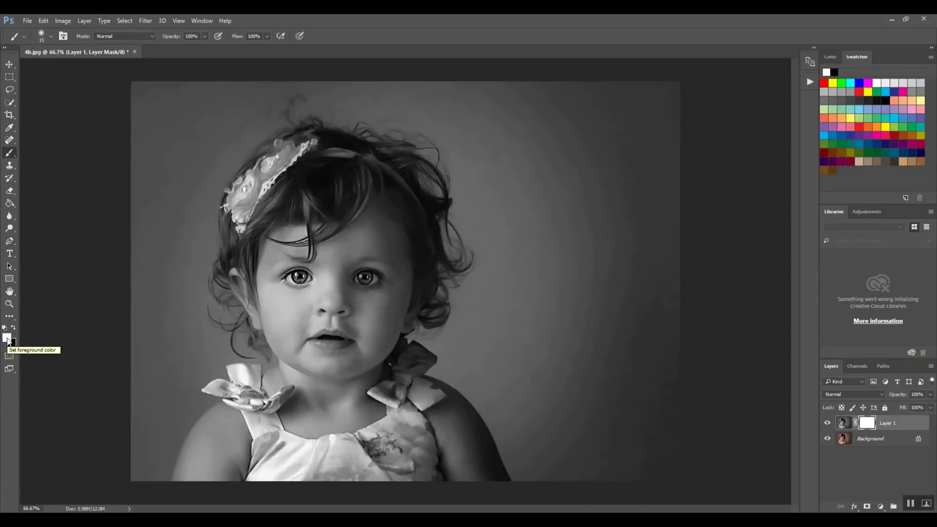
key(x)
key(x)
key(x)
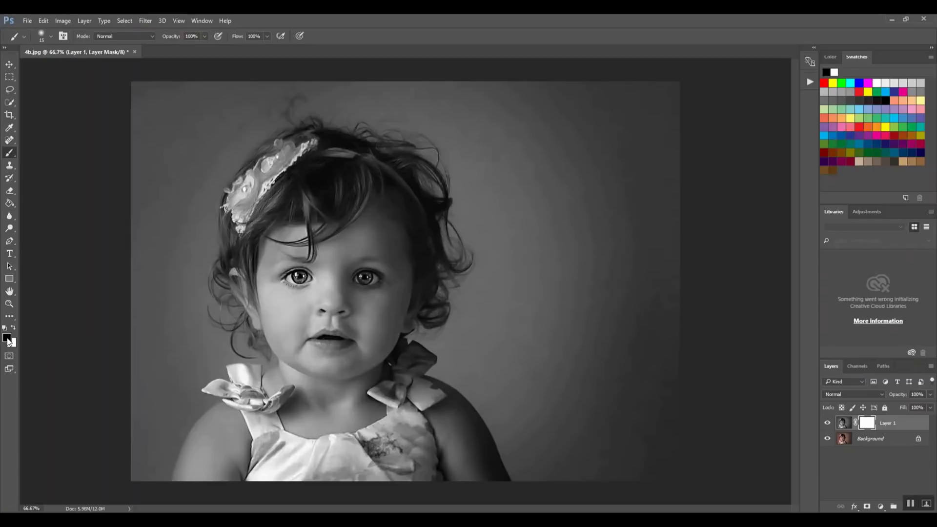
key(x)
key(x)
key(bracketright)
Step: Paint over the left and right irises to reveal their blue colour
drag(300, 277, 295, 276)
drag(360, 278, 374, 278)
drag(296, 278, 301, 276)
mouse_move(360, 278)
mouse_down()
mouse_move(374, 278)
mouse_move(366, 276)
mouse_up()
Step: At 200% zoom, paint white under both eyes to hide colour spill, then zoom out
key(z)
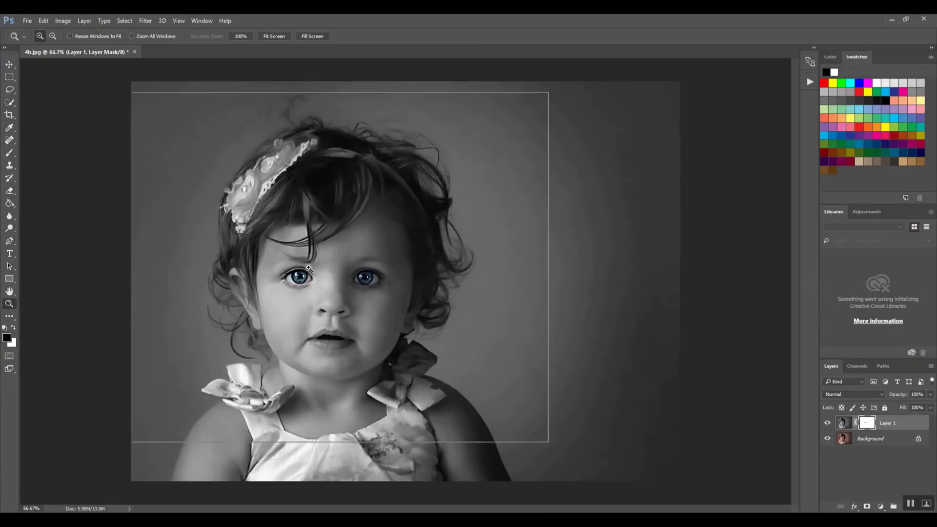
click(309, 277)
click(311, 282)
key(b)
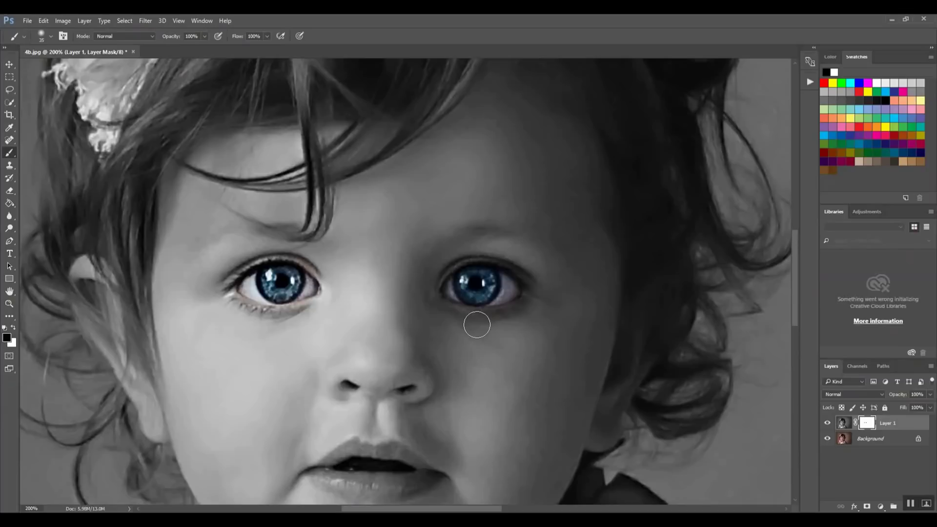
key(x)
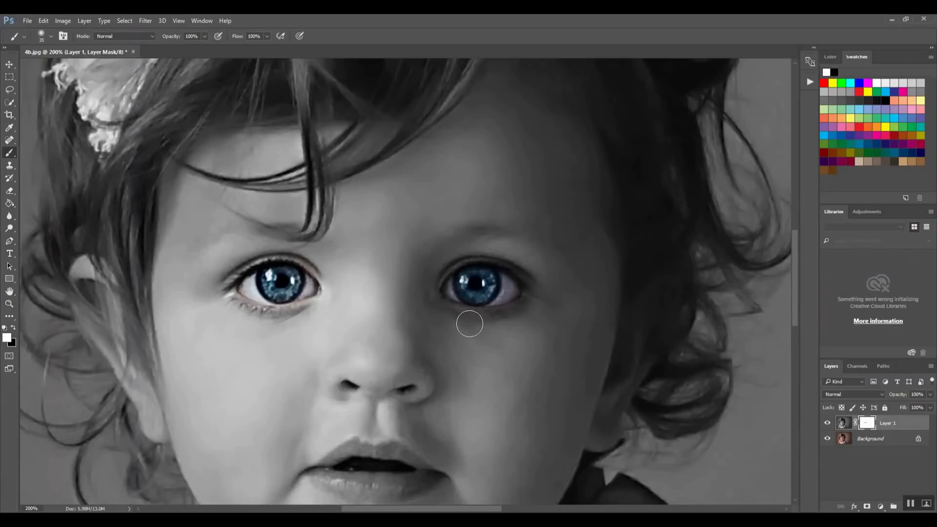
mouse_move(462, 318)
mouse_down()
mouse_move(509, 317)
mouse_move(490, 317)
mouse_move(527, 305)
mouse_move(526, 262)
mouse_up()
mouse_move(312, 326)
mouse_down()
mouse_move(271, 318)
mouse_move(296, 311)
mouse_move(311, 317)
mouse_move(238, 310)
mouse_move(258, 315)
mouse_move(227, 298)
mouse_move(310, 259)
mouse_up()
key(z)
alt+click(426, 260)
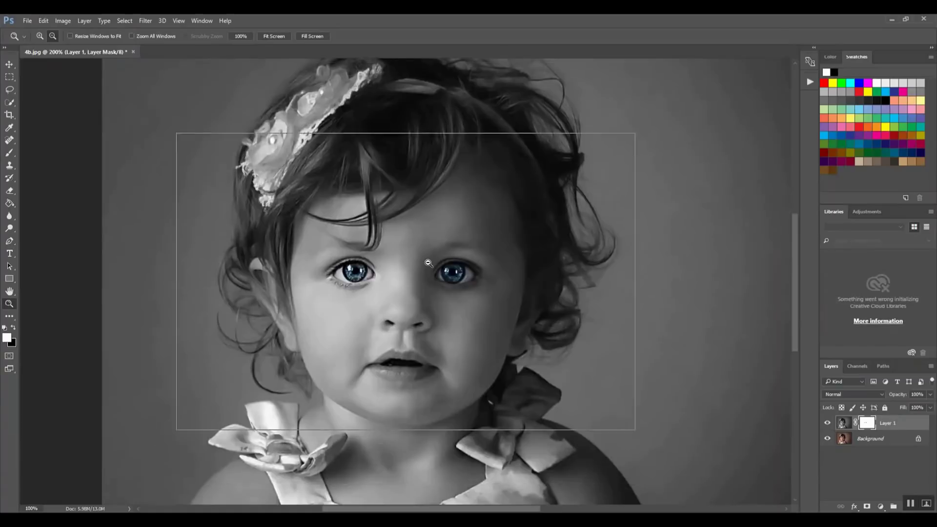
alt+click(449, 268)
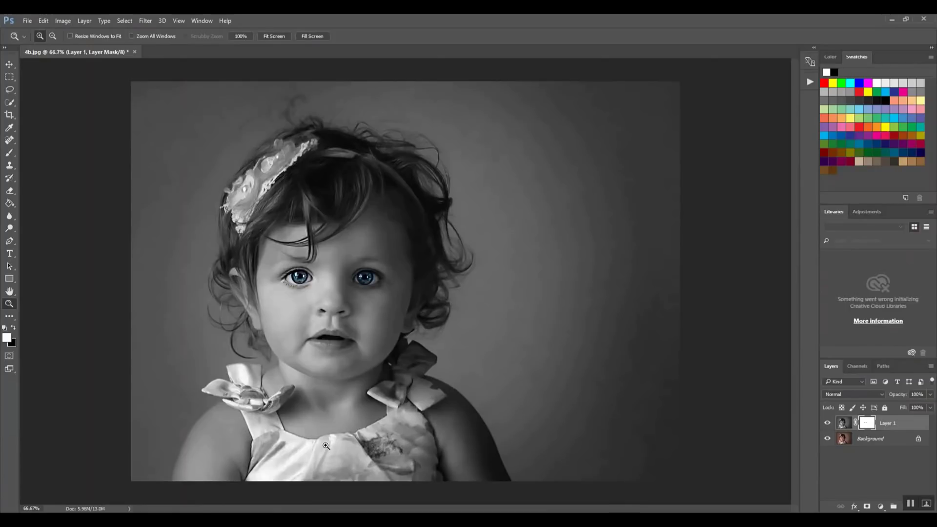
Step: Paint black with a size 100 brush over the floral dress to reveal its colour
key(b)
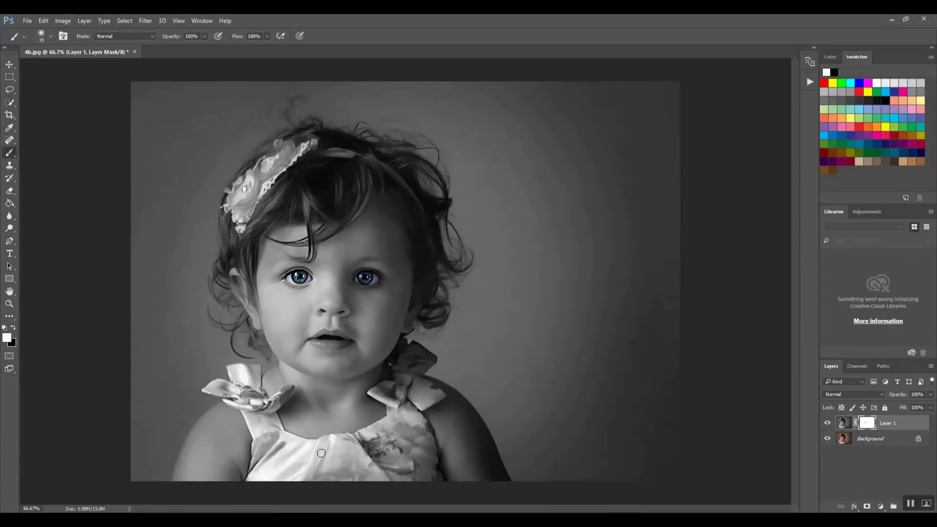
key(bracketright)
key(bracketright)
key(bracketright)
key(bracketright)
key(bracketright)
key(bracketright)
key(x)
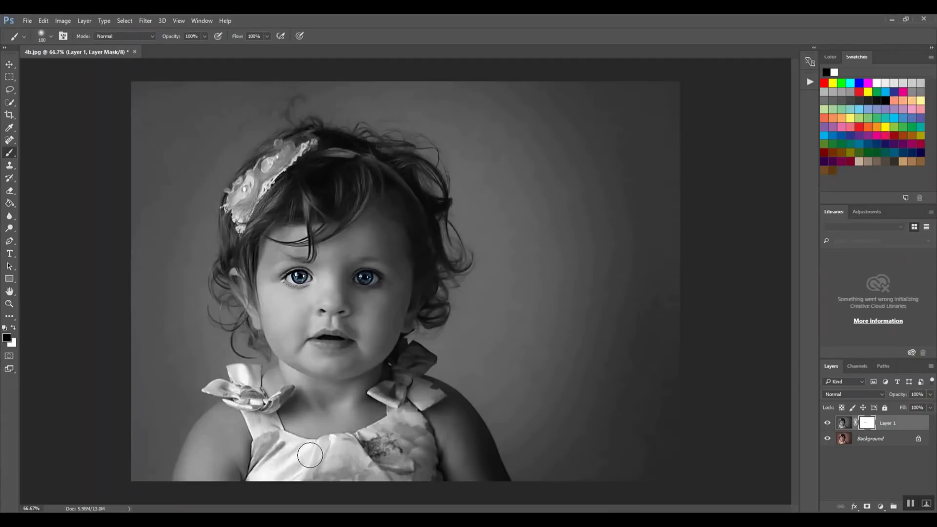
mouse_move(310, 456)
mouse_down()
mouse_move(278, 462)
mouse_move(364, 465)
mouse_move(380, 457)
mouse_move(401, 466)
mouse_move(399, 442)
mouse_move(408, 439)
mouse_move(424, 477)
mouse_move(402, 425)
mouse_move(358, 446)
mouse_move(274, 459)
mouse_move(243, 376)
mouse_move(250, 378)
mouse_move(231, 368)
mouse_move(242, 384)
mouse_move(221, 371)
mouse_move(198, 382)
mouse_move(230, 407)
mouse_move(239, 354)
mouse_move(207, 374)
mouse_move(246, 356)
mouse_up()
Step: Paint white at brush sizes 45 and 25 to tidy spill around the shoulder bow
key(x)
mouse_move(191, 343)
mouse_down()
mouse_move(209, 366)
mouse_move(184, 393)
mouse_move(194, 398)
mouse_move(208, 365)
mouse_move(243, 350)
mouse_move(209, 355)
mouse_up()
key(bracketleft)
key(bracketleft)
key(bracketleft)
key(bracketleft)
key(bracketleft)
key(bracketleft)
drag(218, 356, 221, 374)
mouse_move(221, 374)
mouse_down()
mouse_move(222, 362)
mouse_move(257, 359)
mouse_move(255, 367)
mouse_up()
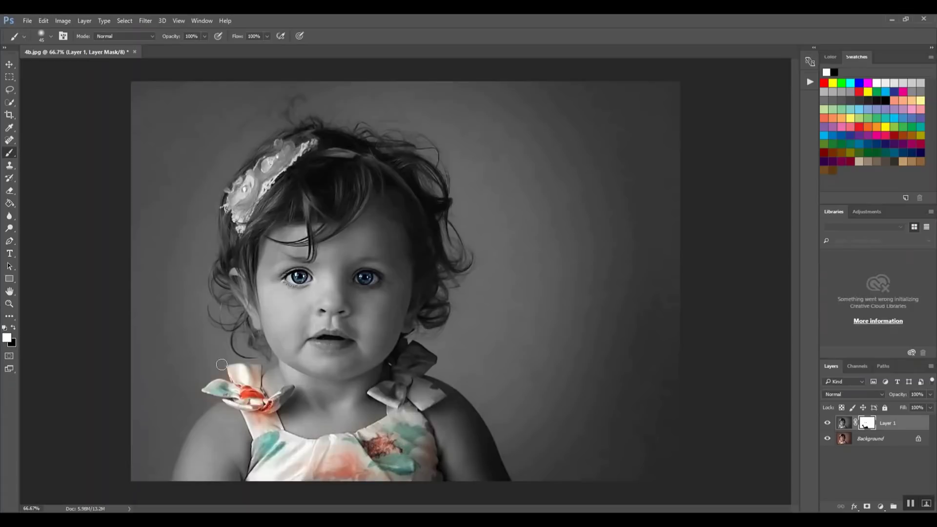
key(bracketleft)
key(bracketleft)
key(bracketleft)
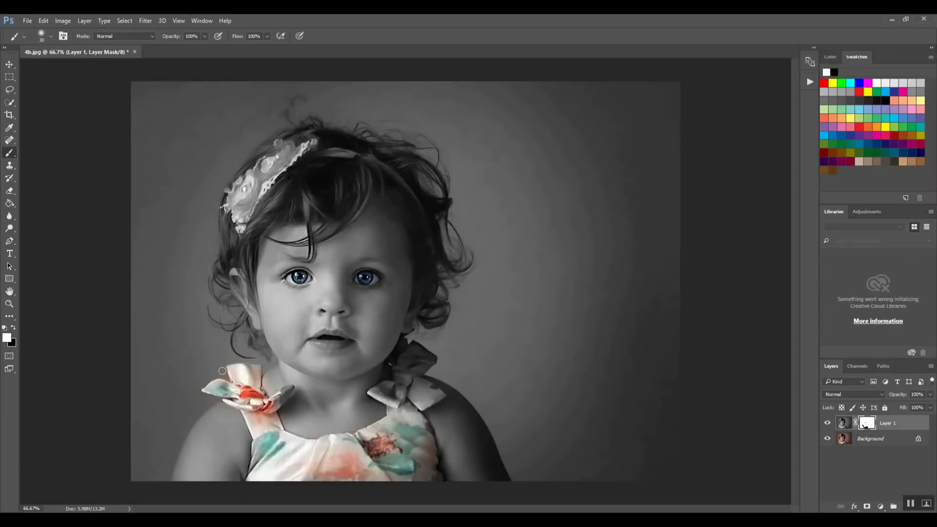